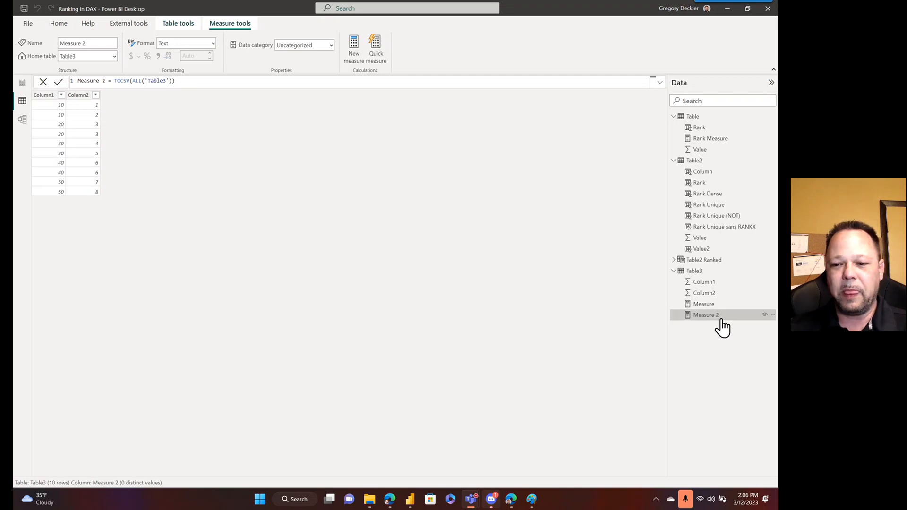
Step: Compare the DAX formulas of Measure and Measure 2 in Table3, examining the ALL argument of Measure 2
{"action": "left_click", "coordinate": [703, 305]}
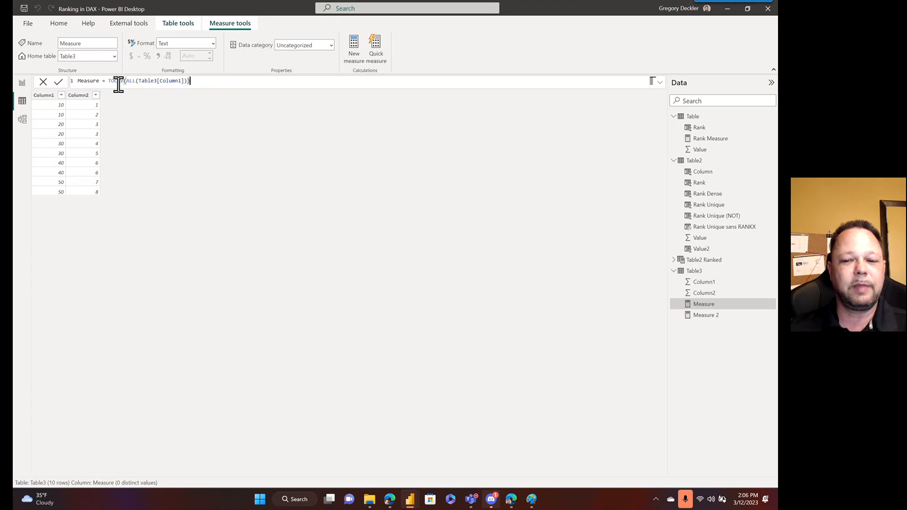
{"action": "left_click", "coordinate": [711, 316]}
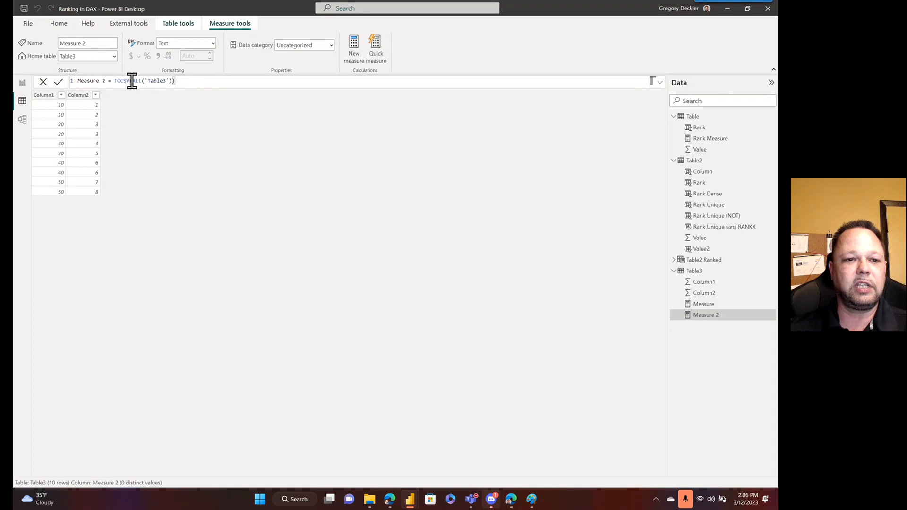
{"action": "left_click_drag", "start_coordinate": [130, 80], "coordinate": [193, 81]}
{"action": "left_click", "coordinate": [199, 80]}
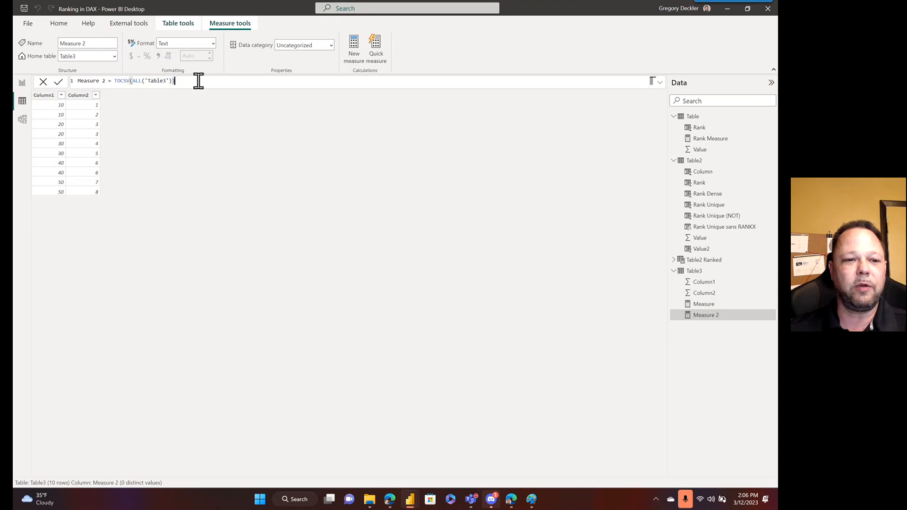
Step: Examine the Measure 2 and Measure cards on the ALL Weirdness report page and display the formula of Measure
{"action": "left_click", "coordinate": [21, 84]}
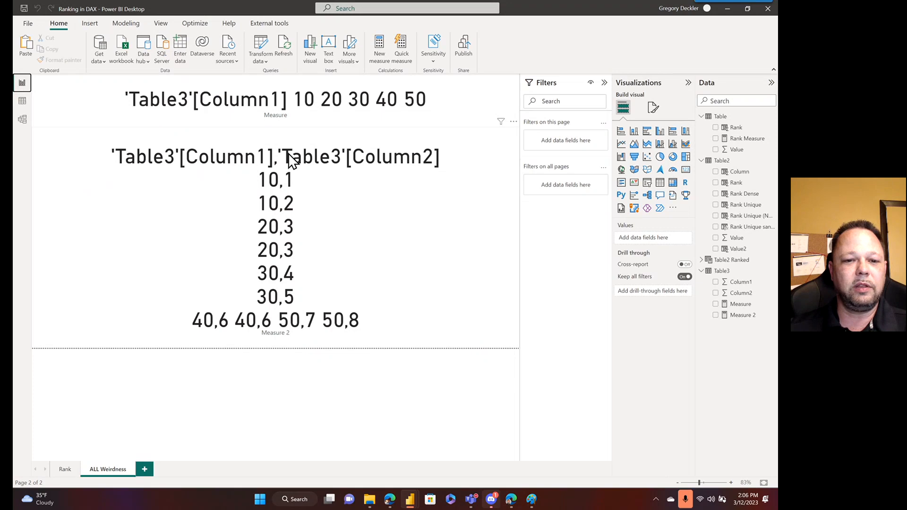
{"action": "left_click", "coordinate": [300, 151]}
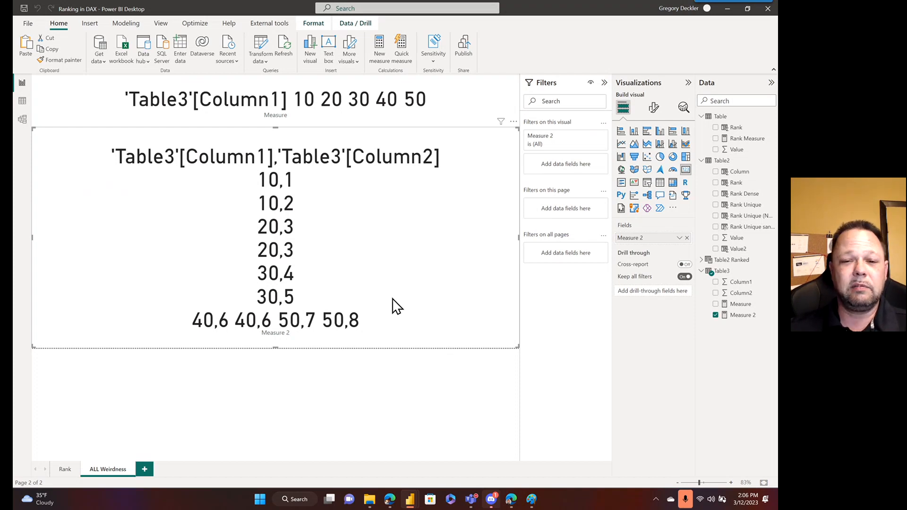
{"action": "left_click", "coordinate": [447, 99]}
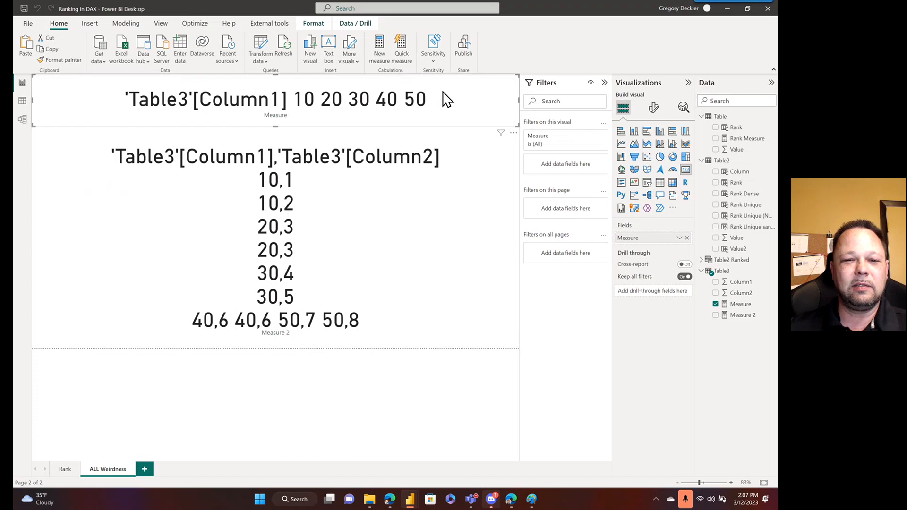
{"action": "left_click", "coordinate": [737, 306]}
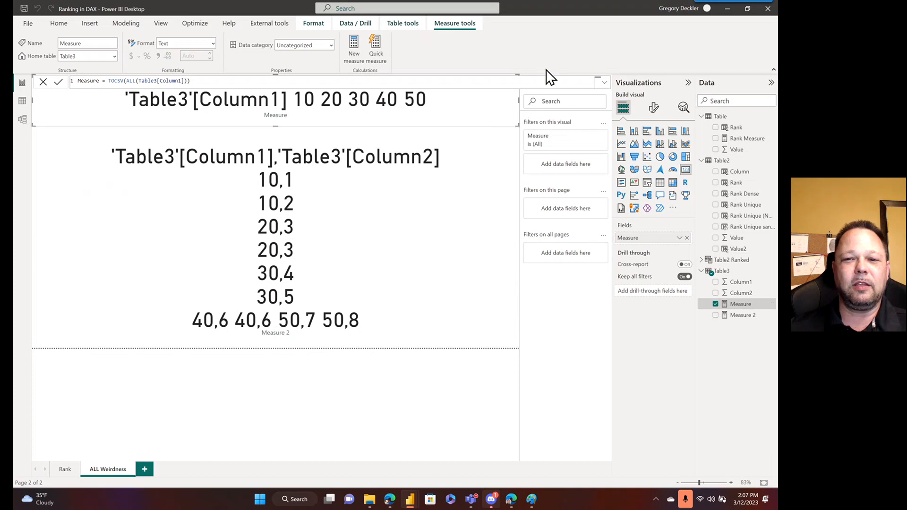
Step: Switch to Edge, read the ALL column-argument description in Microsoft's DAX reference, and search that page for "unique"
{"action": "mouse_move", "coordinate": [390, 500]}
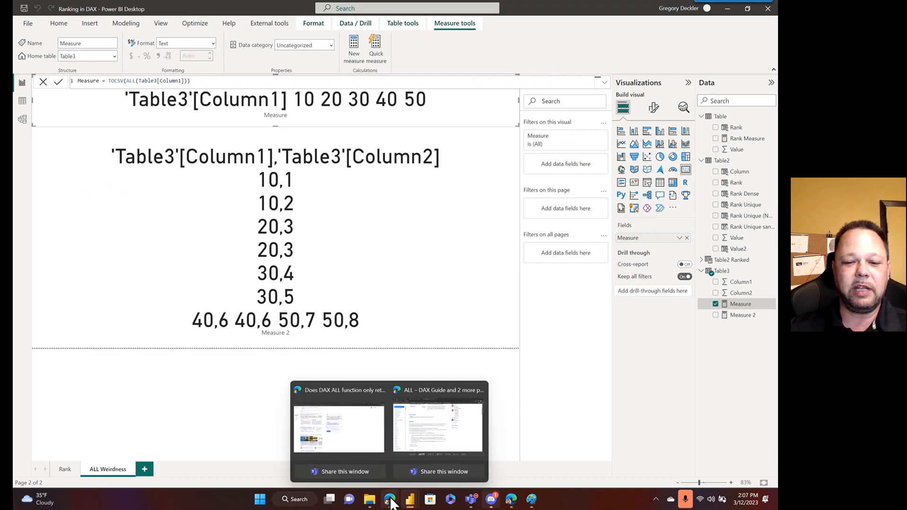
{"action": "left_click", "coordinate": [415, 434]}
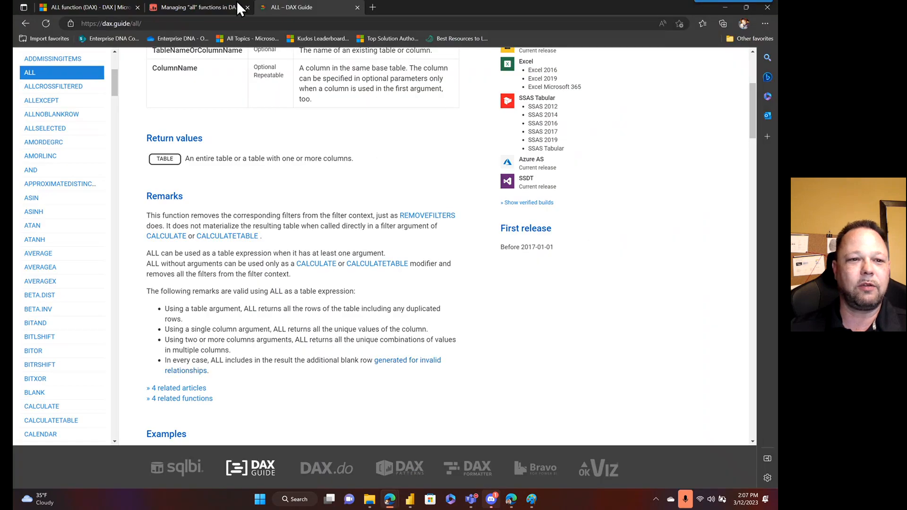
{"action": "left_click", "coordinate": [97, 7]}
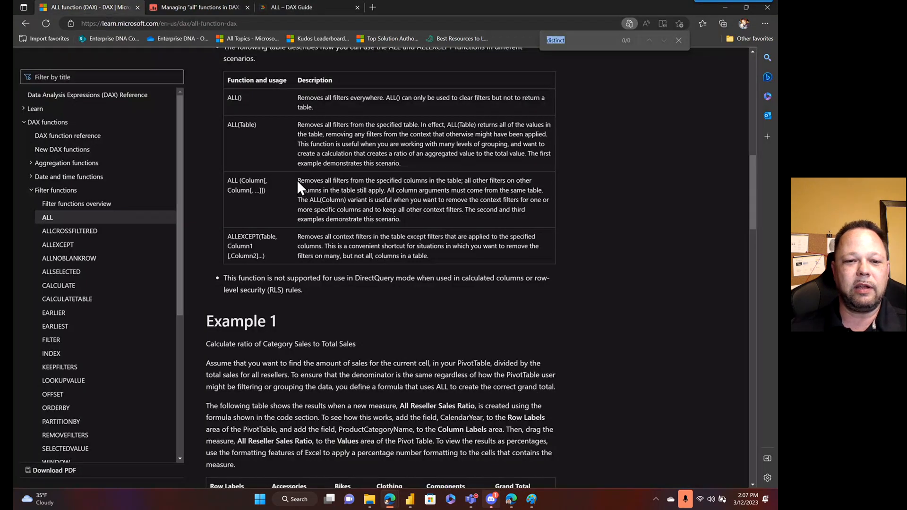
{"action": "left_click_drag", "start_coordinate": [299, 181], "coordinate": [429, 219]}
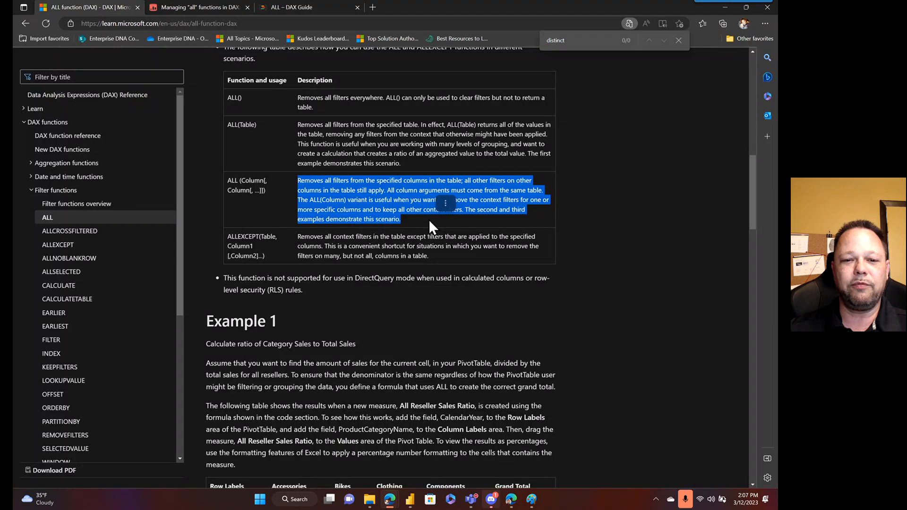
{"action": "left_click", "coordinate": [434, 203]}
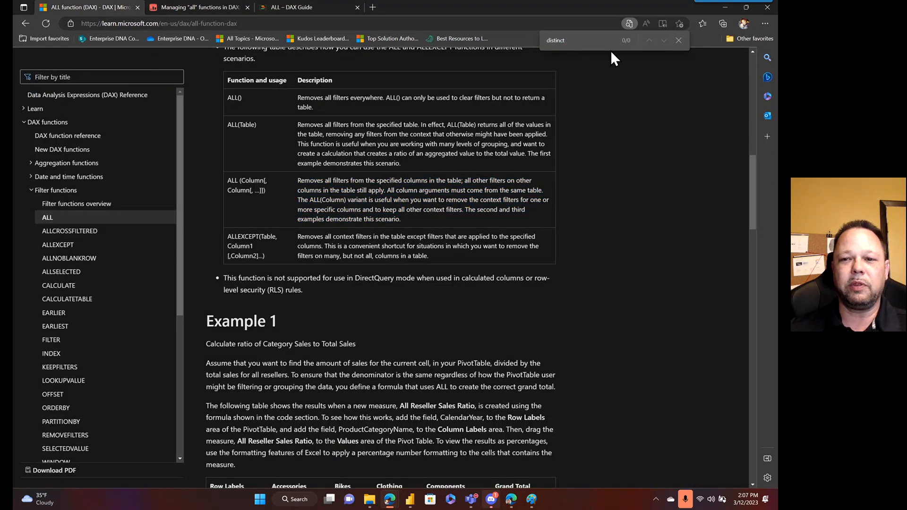
{"action": "left_click", "coordinate": [574, 40]}
{"action": "type", "text": "unique"}
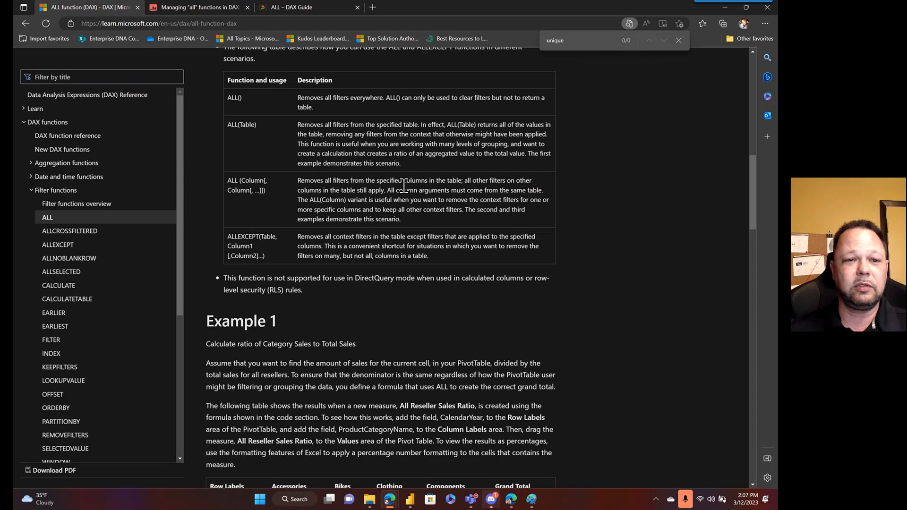
Step: Skim the sqlbi article on "all" functions and read the DAX Guide remarks on ALL as a table expression
{"action": "left_click", "coordinate": [210, 8]}
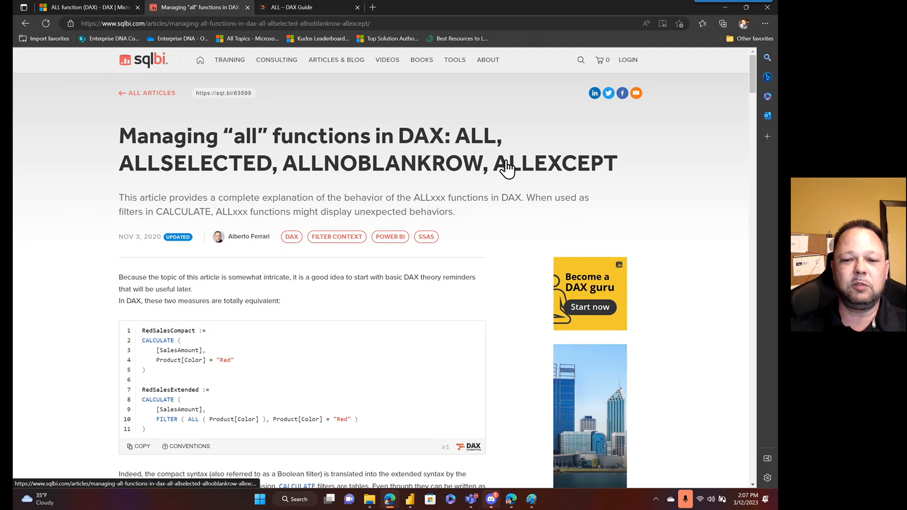
{"action": "scroll", "coordinate": [506, 168], "scroll_direction": "down", "scroll_amount": 10}
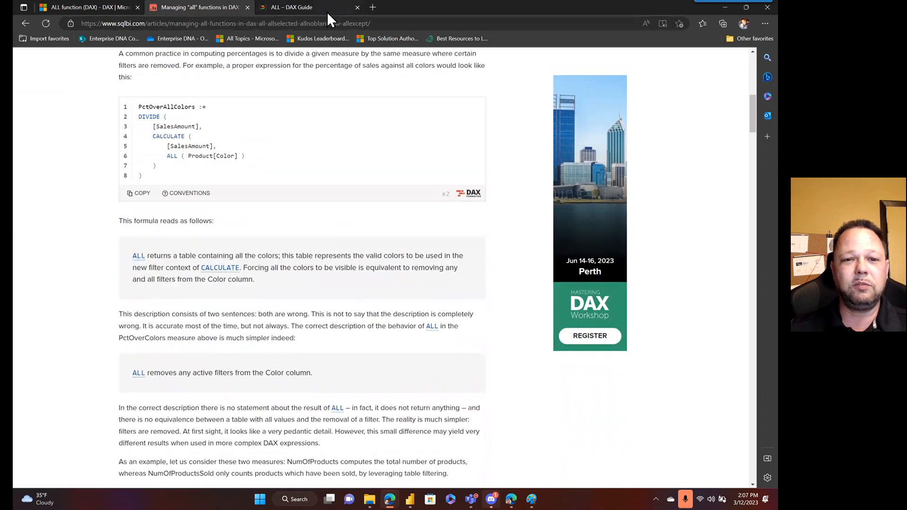
{"action": "left_click", "coordinate": [327, 9]}
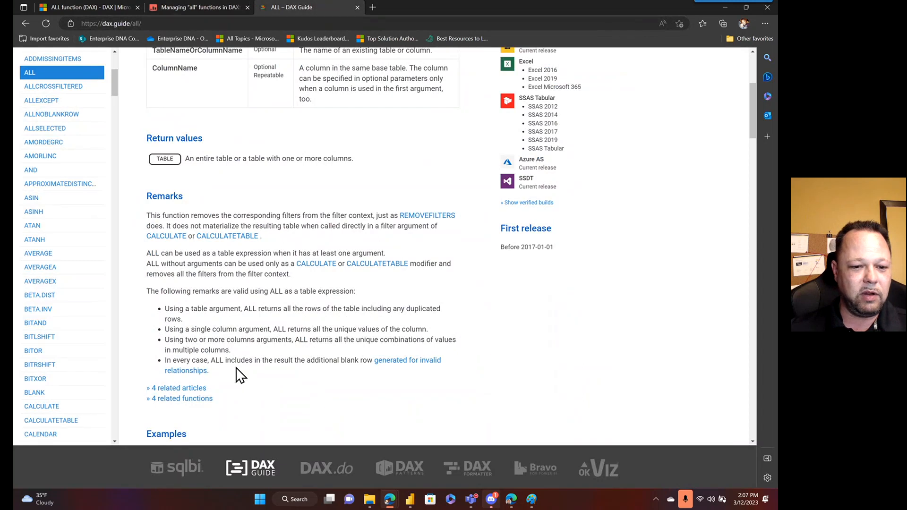
{"action": "left_click_drag", "start_coordinate": [442, 361], "coordinate": [156, 290]}
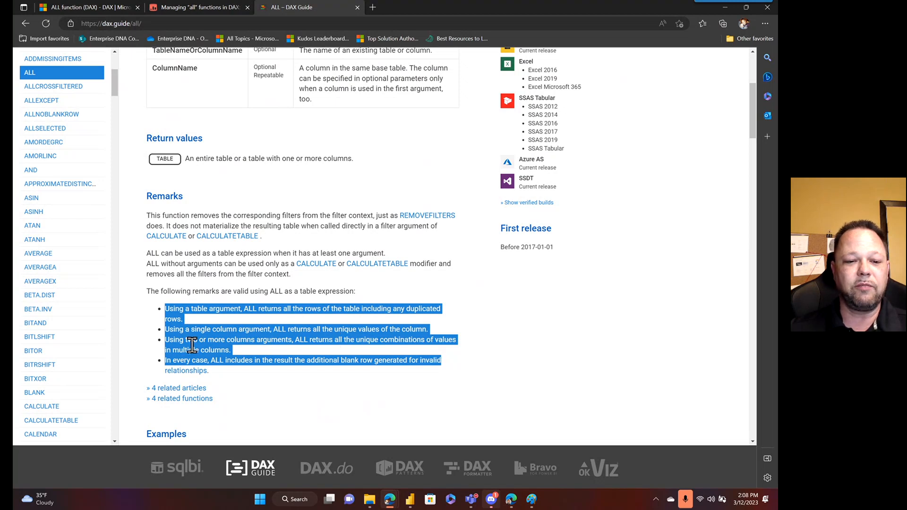
{"action": "left_click", "coordinate": [280, 351]}
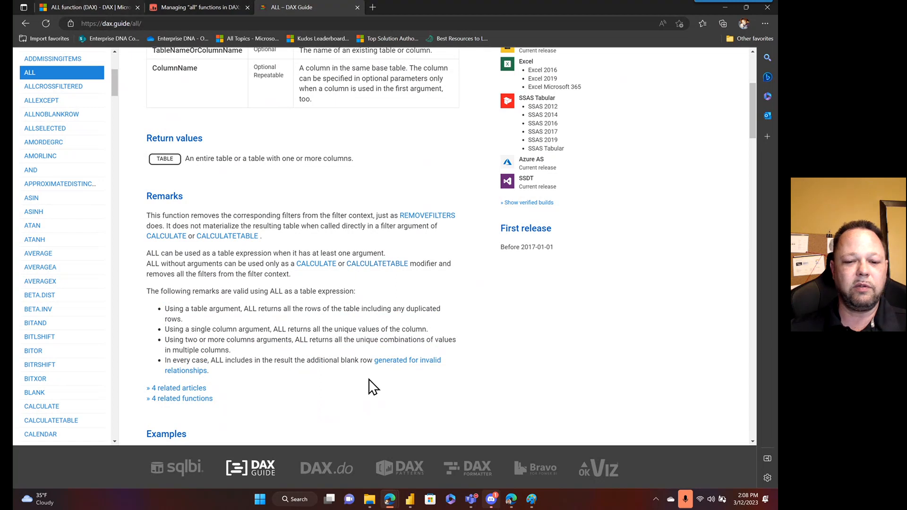
Step: Switch to the Ranking in DAX window of Power BI Desktop and create a new measure in Table3
{"action": "left_click", "coordinate": [410, 499]}
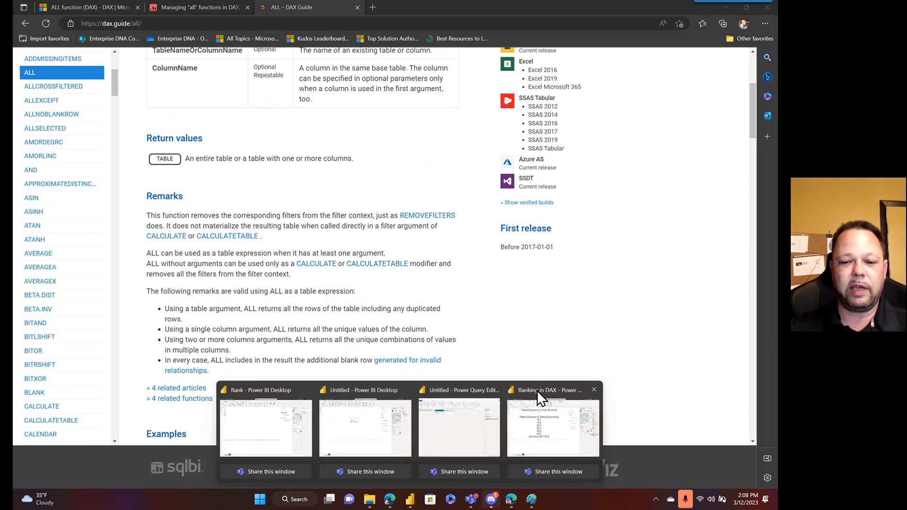
{"action": "left_click", "coordinate": [537, 390]}
{"action": "right_click", "coordinate": [721, 271]}
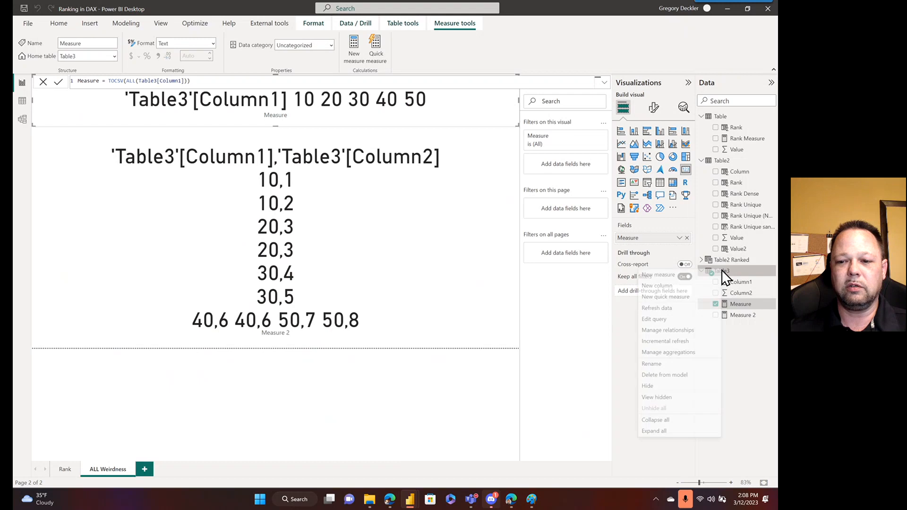
{"action": "left_click", "coordinate": [694, 273]}
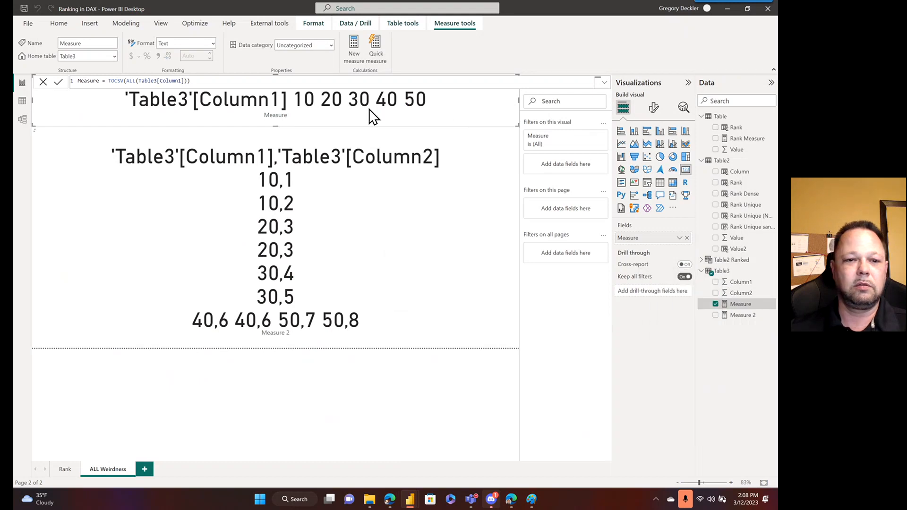
{"action": "left_click", "coordinate": [237, 82]}
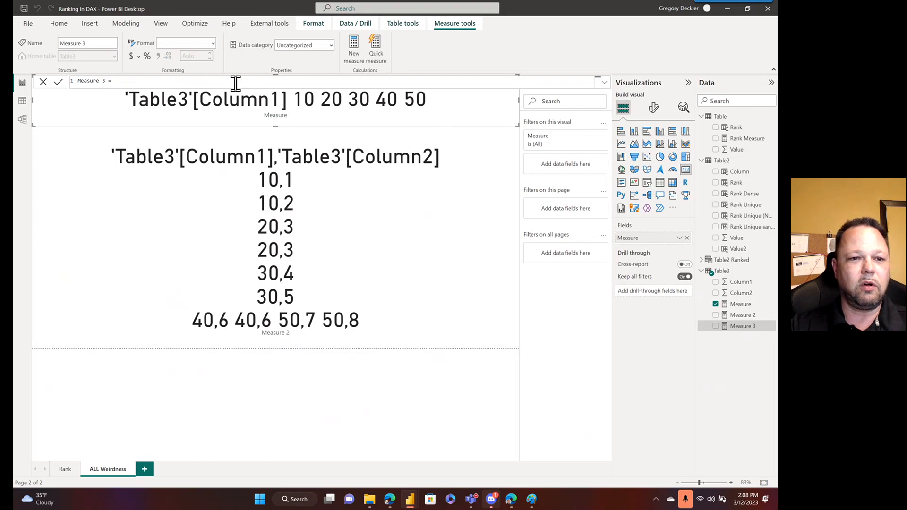
Step: Begin the Measure 3 formula with TOCSV(ALL( and give 'Table3' as the first argument of ALL
{"action": "type", "text": "TO"}
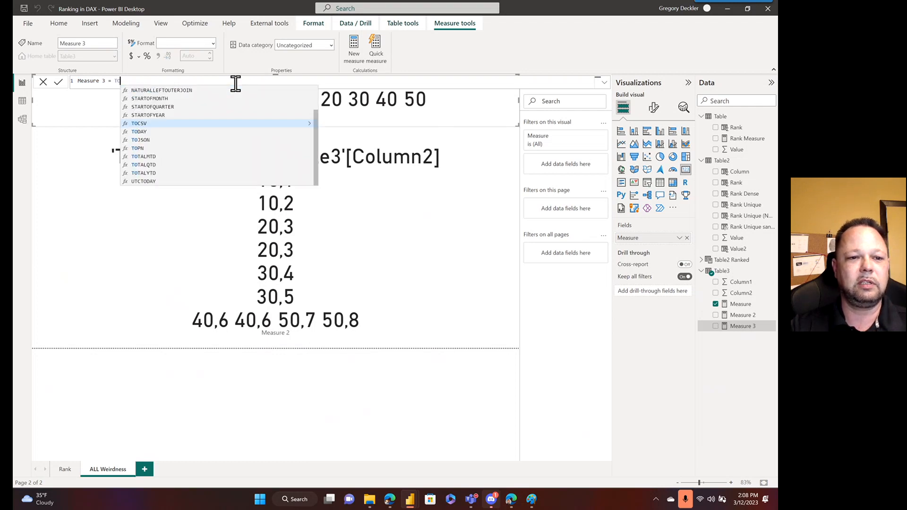
{"action": "type", "text": "CSV(ALL("}
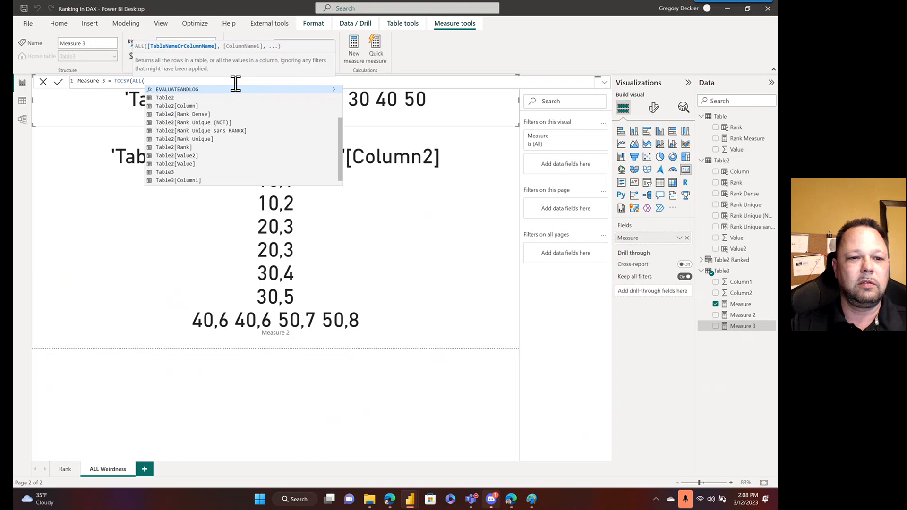
{"action": "type", "text": "'t"}
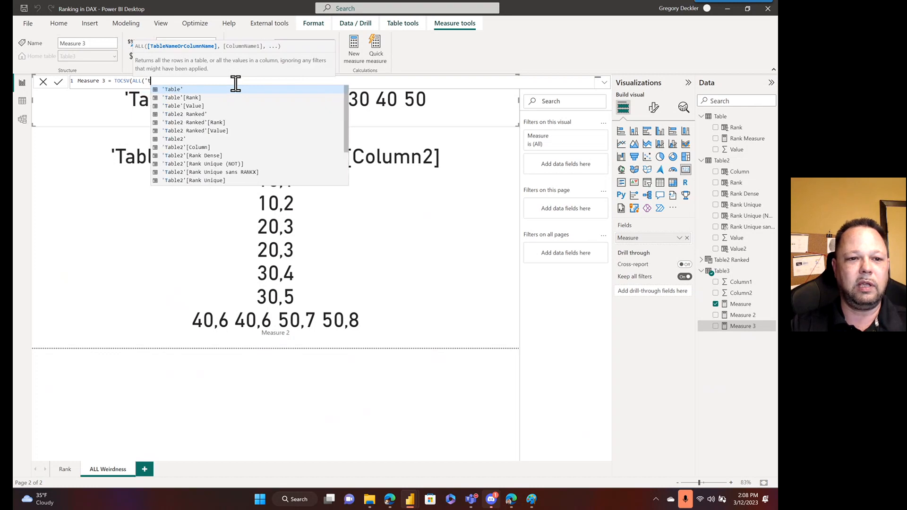
{"action": "type", "text": "able3"}
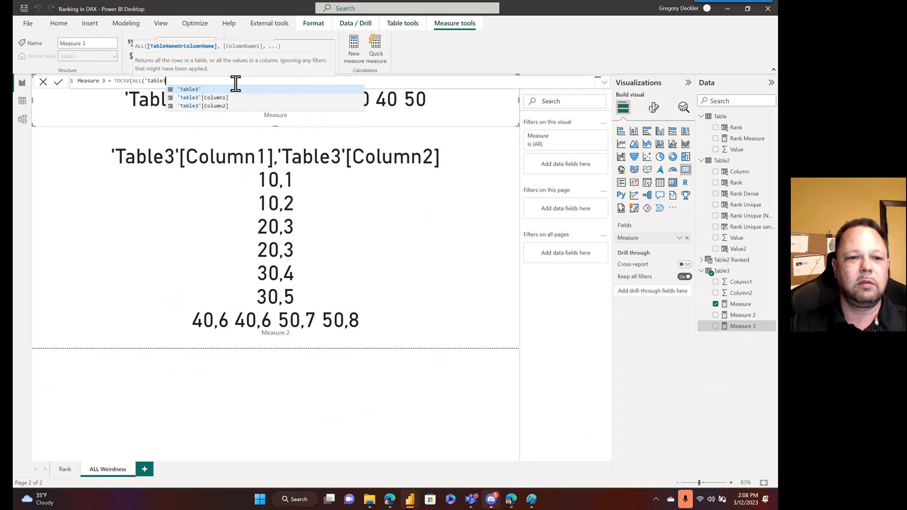
{"action": "key", "text": "Tab"}
{"action": "type", "text": ",["}
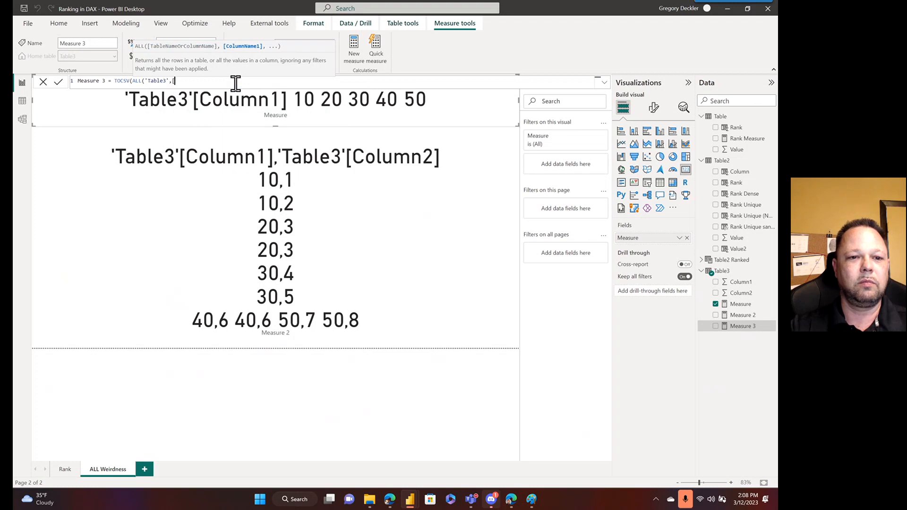
{"action": "key", "text": "BackSpace"}
{"action": "type", "text": "Colum"}
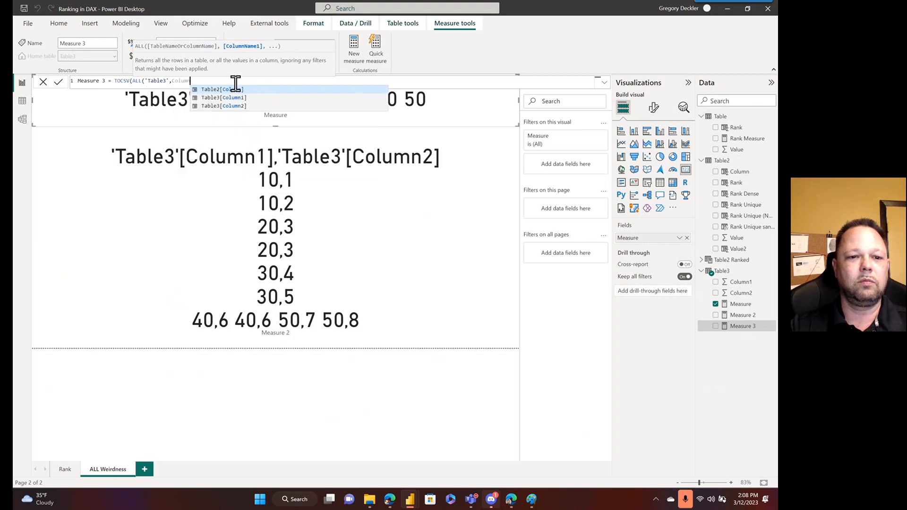
{"action": "key", "text": "BackSpace"}
{"action": "key", "text": "BackSpace"}
{"action": "key", "text": "BackSpace"}
{"action": "key", "text": "BackSpace"}
{"action": "key", "text": "BackSpace"}
Step: Add [Column1] after the 'Table3' argument of ALL, and insert the fully qualified 'Table3'[Column1] in front of it
{"action": "type", "text": "[Co"}
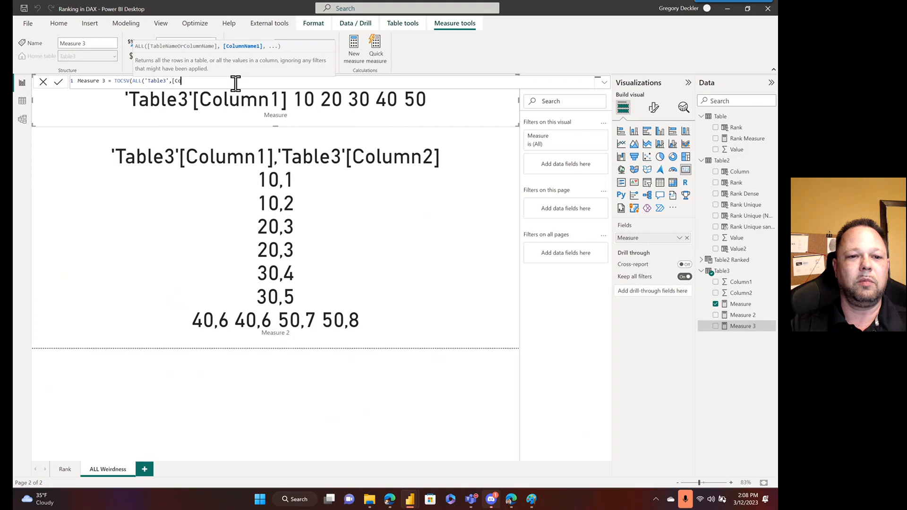
{"action": "type", "text": "lumn1],["}
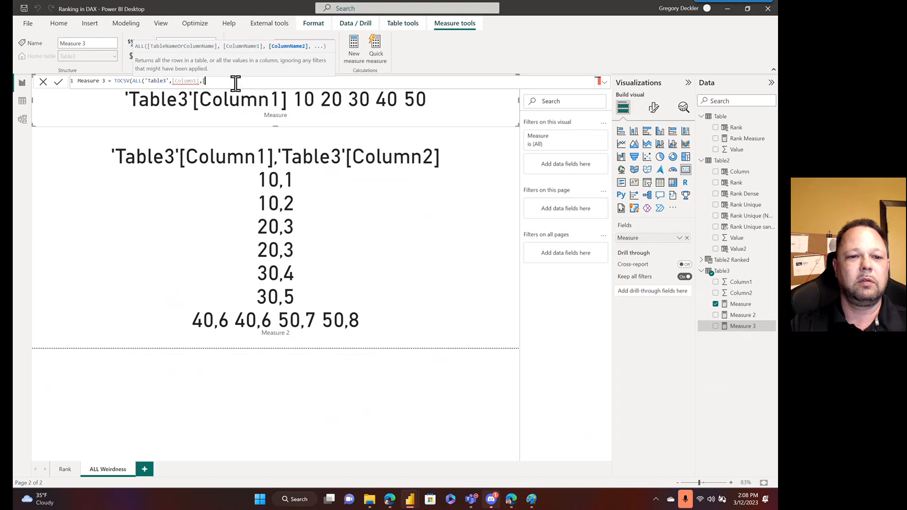
{"action": "key", "text": "Left"}
{"action": "key", "text": "Left"}
{"action": "key", "text": "Left"}
{"action": "key", "text": "Left"}
{"action": "key", "text": "Left"}
{"action": "key", "text": "Left"}
{"action": "key", "text": "Left"}
{"action": "key", "text": "Left"}
{"action": "key", "text": "Left"}
{"action": "key", "text": "Left"}
{"action": "key", "text": "Left"}
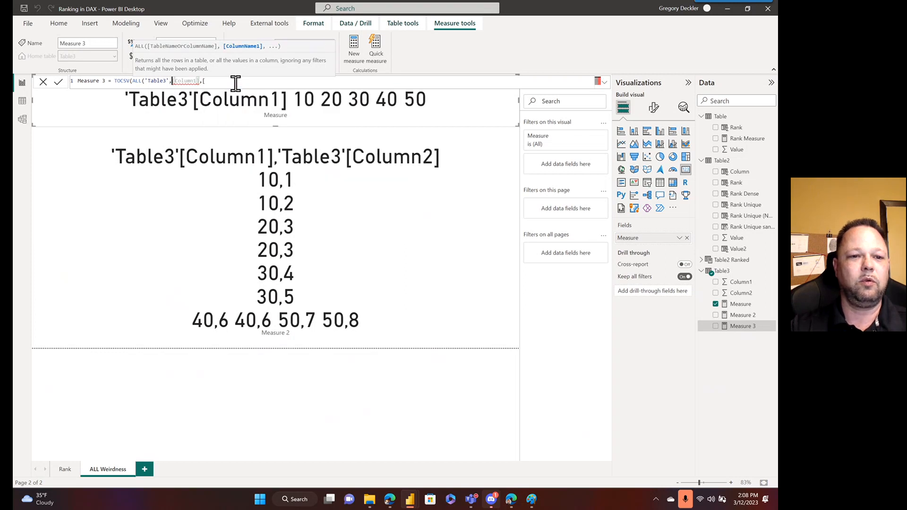
{"action": "type", "text": "'table"}
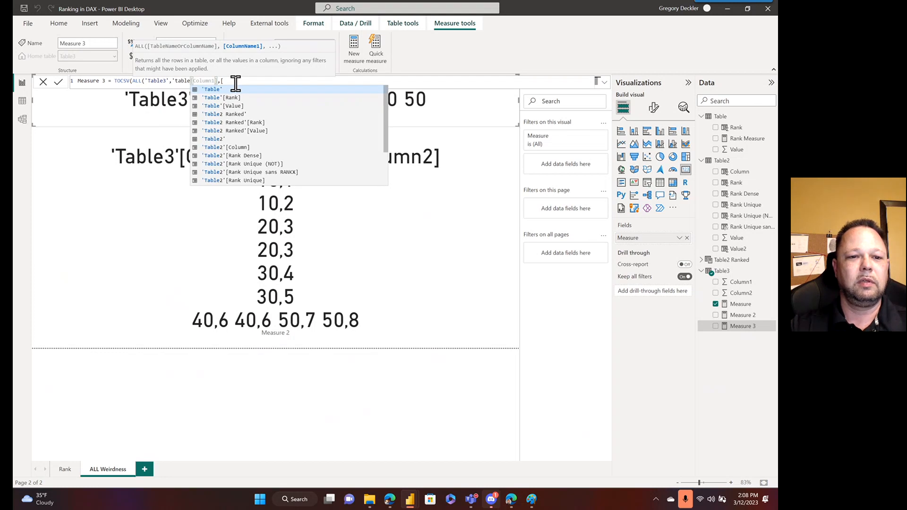
{"action": "type", "text": "3"}
{"action": "key", "text": "Tab"}
{"action": "type", "text": ","}
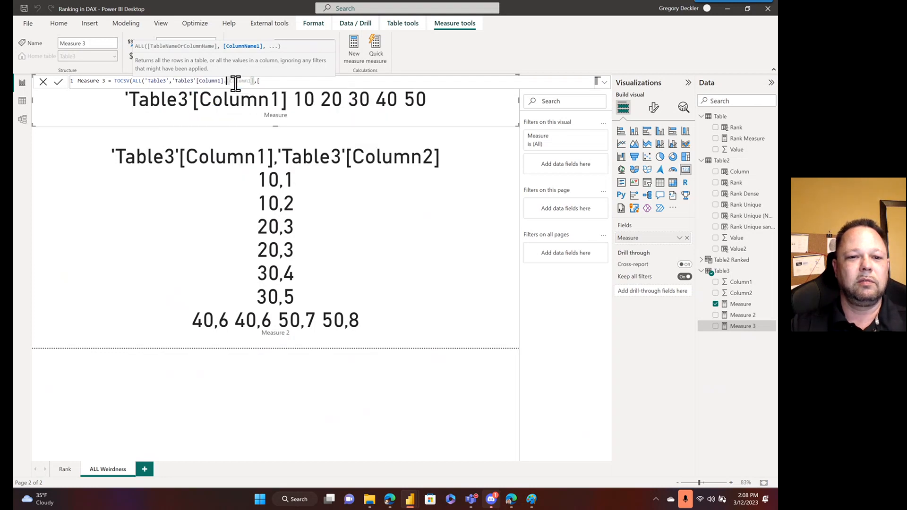
Step: Insert 'Table3'[Column2] as the next ALL argument after 'Table3'[Column1] in the Measure 3 formula
{"action": "type", "text": " 'Table"}
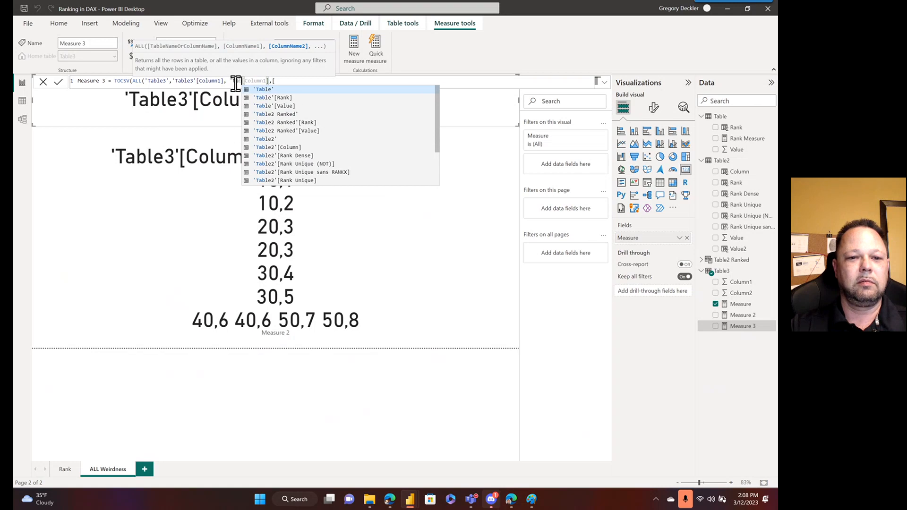
{"action": "type", "text": "3"}
{"action": "key", "text": "Down"}
{"action": "key", "text": "Down"}
{"action": "key", "text": "Tab"}
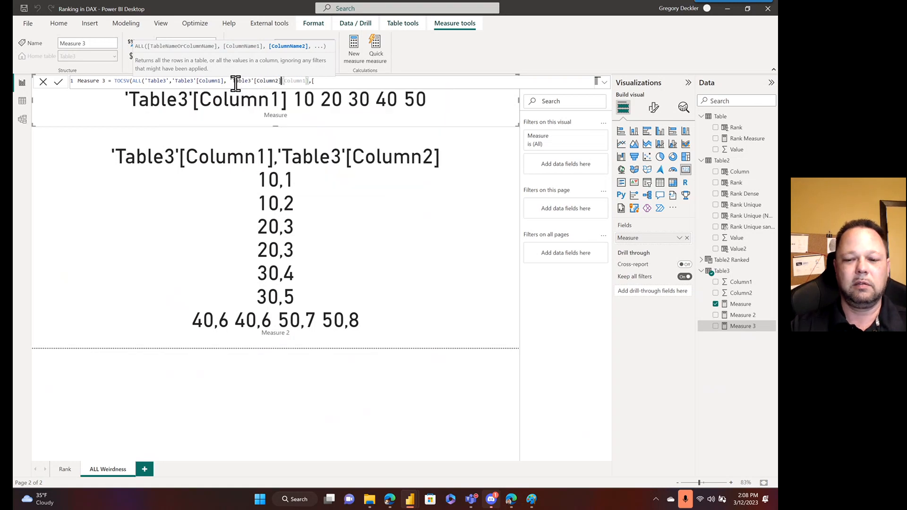
Step: Remove the leftover text after 'Table3'[Column2], close the ALL and TOCSV parentheses, and commit the Measure 3 formula
{"action": "key", "text": "Delete"}
{"action": "key", "text": "Delete"}
{"action": "key", "text": "Delete"}
{"action": "key", "text": "Delete"}
{"action": "key", "text": "Delete"}
{"action": "key", "text": "Delete"}
{"action": "key", "text": "Delete"}
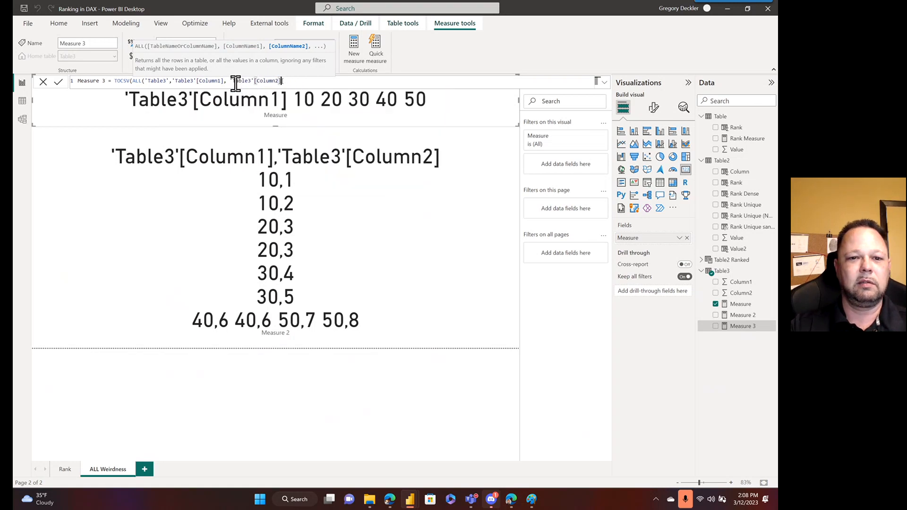
{"action": "type", "text": ")"}
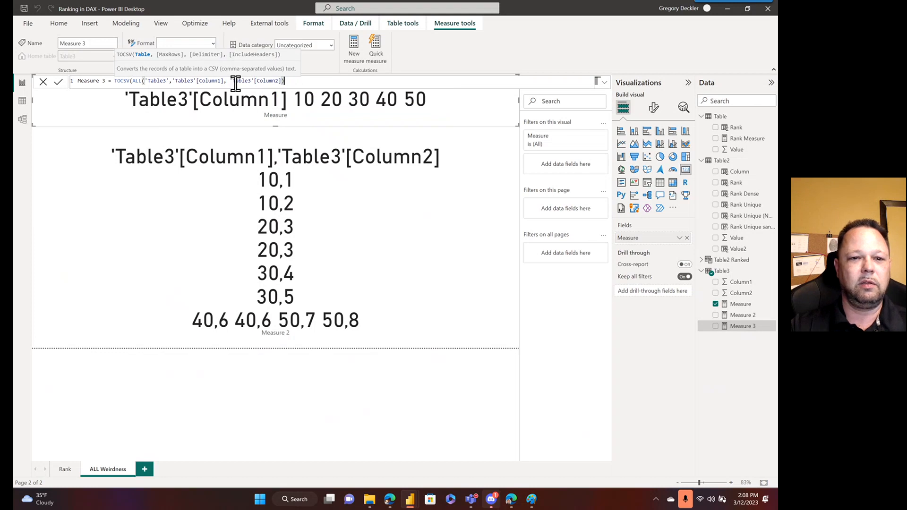
{"action": "type", "text": ")"}
{"action": "key", "text": "Return"}
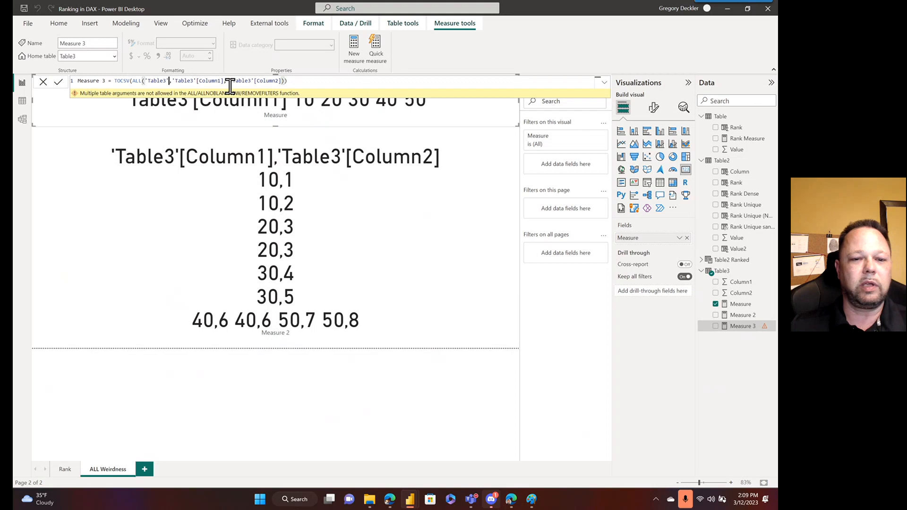
Step: Remove the 'Table3' table argument from ALL in Measure 3, keeping only 'Table3'[Column1] and 'Table3'[Column2], and commit the formula
{"action": "key", "text": "Left"}
{"action": "key", "text": "BackSpace"}
{"action": "key", "text": "BackSpace"}
{"action": "key", "text": "BackSpace"}
{"action": "key", "text": "BackSpace"}
{"action": "key", "text": "BackSpace"}
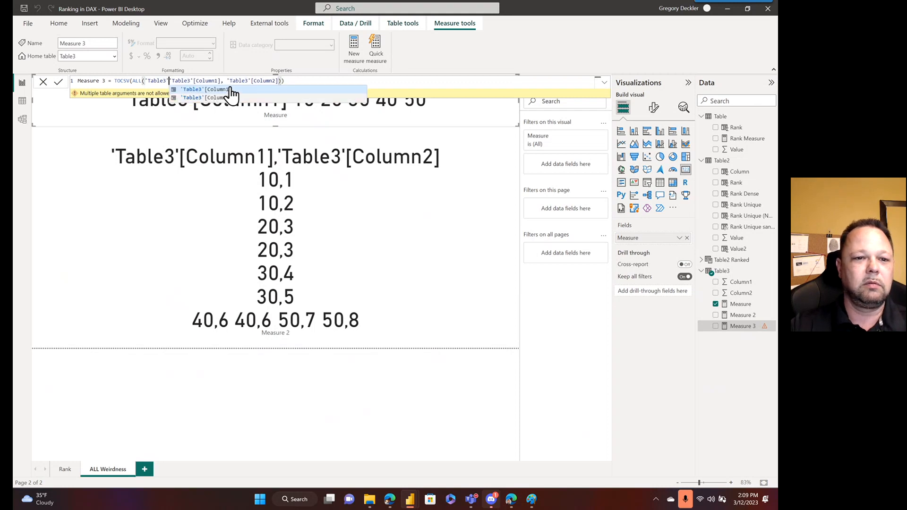
{"action": "key", "text": "BackSpace"}
{"action": "key", "text": "BackSpace"}
{"action": "key", "text": "BackSpace"}
{"action": "key", "text": "End"}
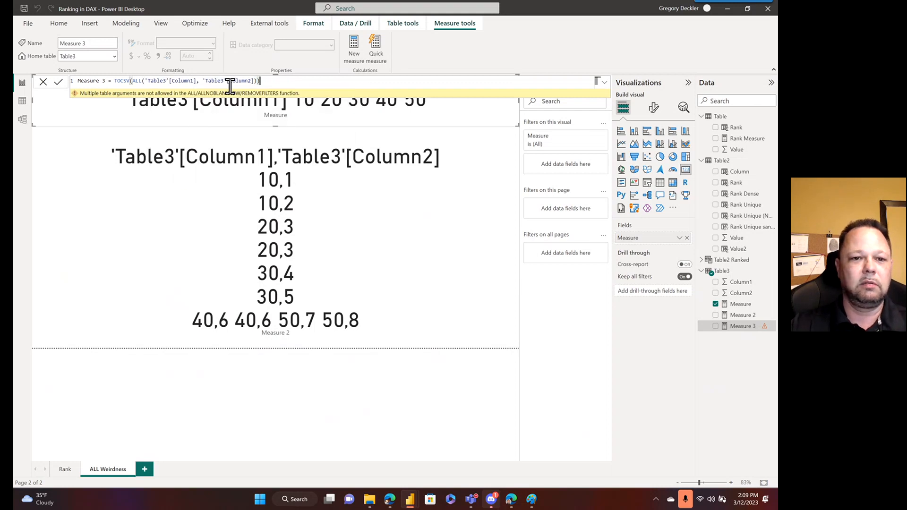
{"action": "key", "text": "Return"}
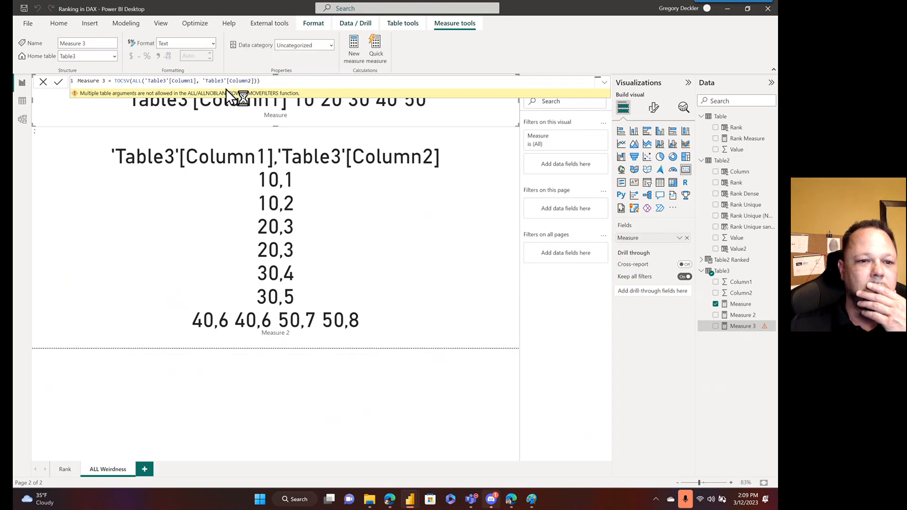
Step: Replace Measure 2 with Measure 3 as the field of the lower card visual on the ALL Weirdness page
{"action": "left_click", "coordinate": [407, 147]}
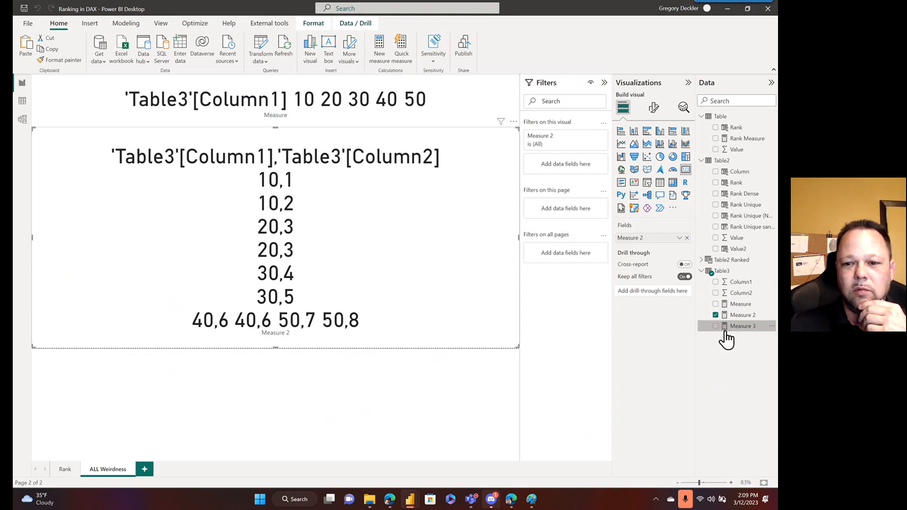
{"action": "left_click_drag", "start_coordinate": [741, 326], "coordinate": [651, 246]}
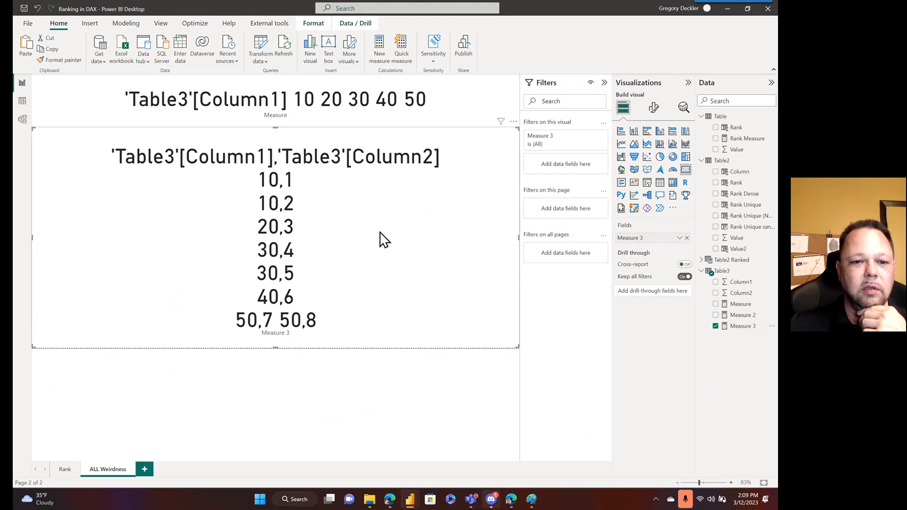